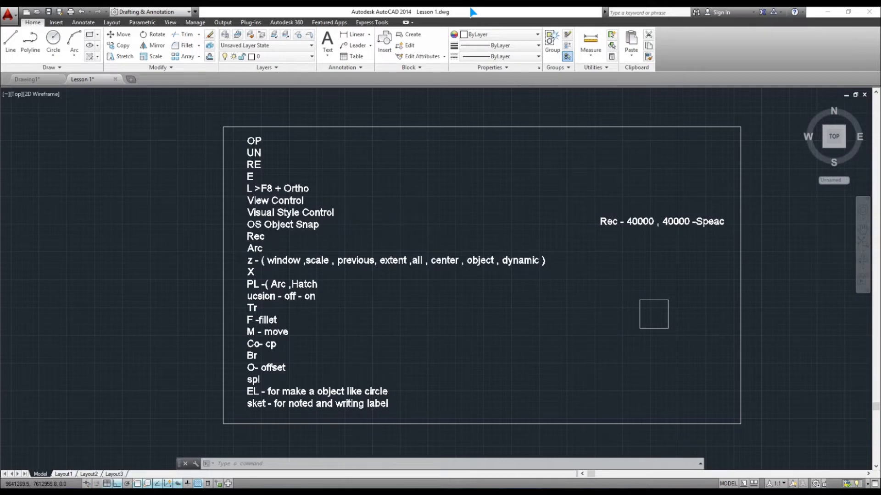
Step: Erase the rectangular border around the command list
middle_drag(503, 257, 399, 238)
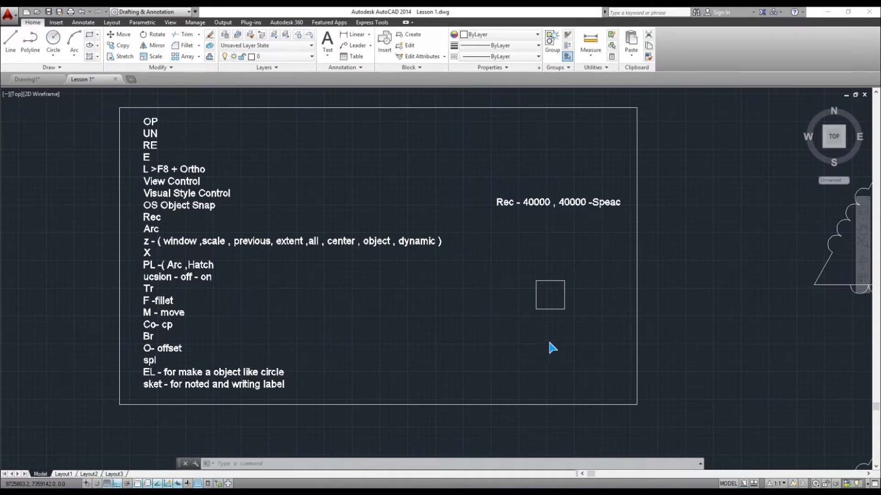
middle_drag(440, 280, 313, 282)
scroll(429, 279, up, 2)
scroll(488, 255, down, 3)
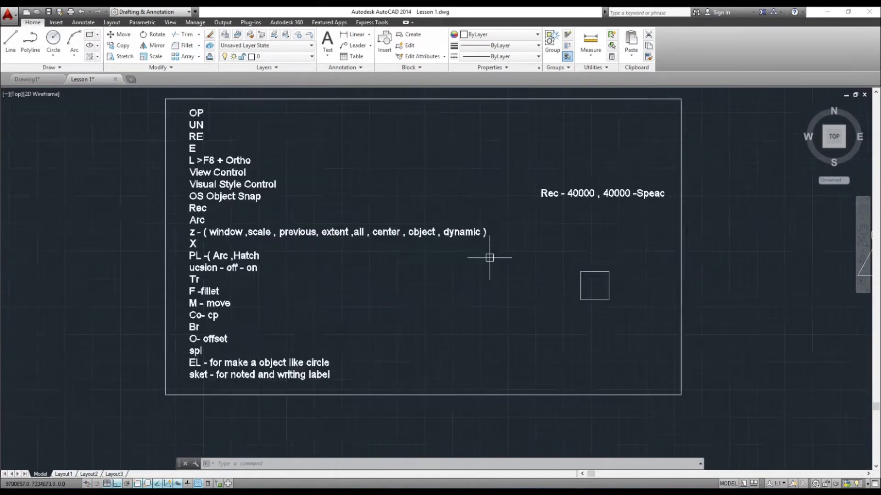
scroll(306, 235, up, 2)
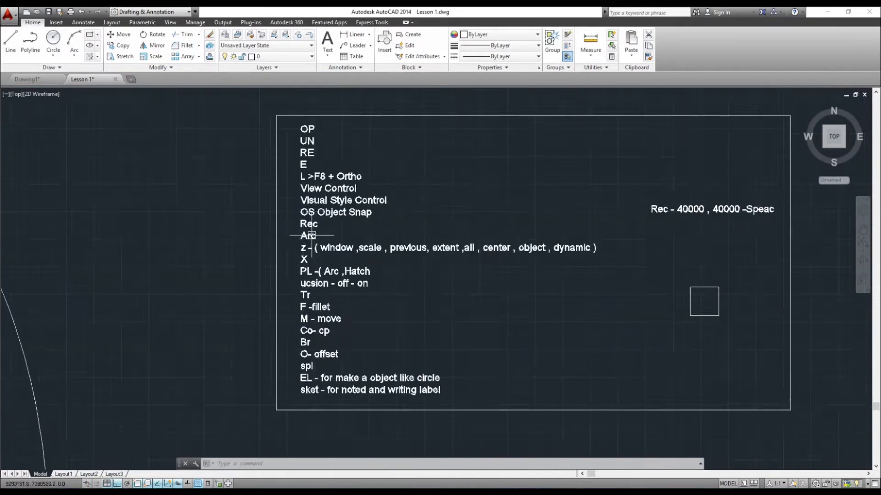
scroll(355, 239, down, 2)
text(e)
key(Return)
click(664, 140)
click(613, 192)
key(Return)
key(Escape)
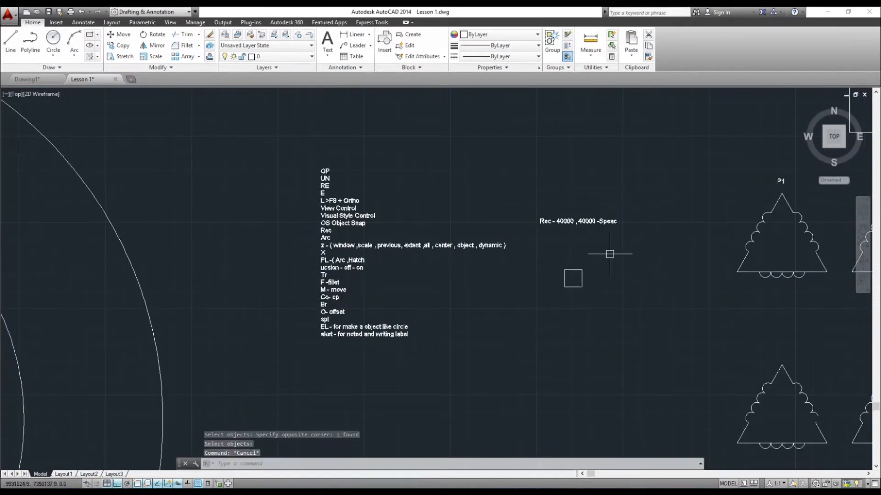
key(Escape)
key(Escape)
Step: Draw a larger rectangle as a new border around the command list and the Rec note
text(rec)
key(Return)
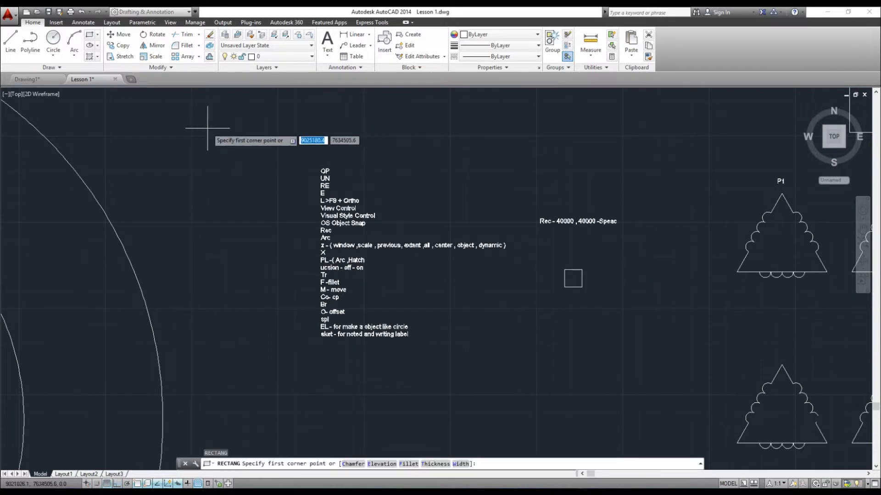
click(203, 130)
click(682, 424)
key(Escape)
Step: Erase the small square below the "Rec - 40000 , 40000 -Speac" note
text(e)
key(Return)
click(613, 257)
click(546, 313)
key(Return)
key(Escape)
Step: Add the line "Do - donut for make point like block" at the end of the command list text
middle_drag(351, 344, 462, 282)
scroll(454, 279, up, 6)
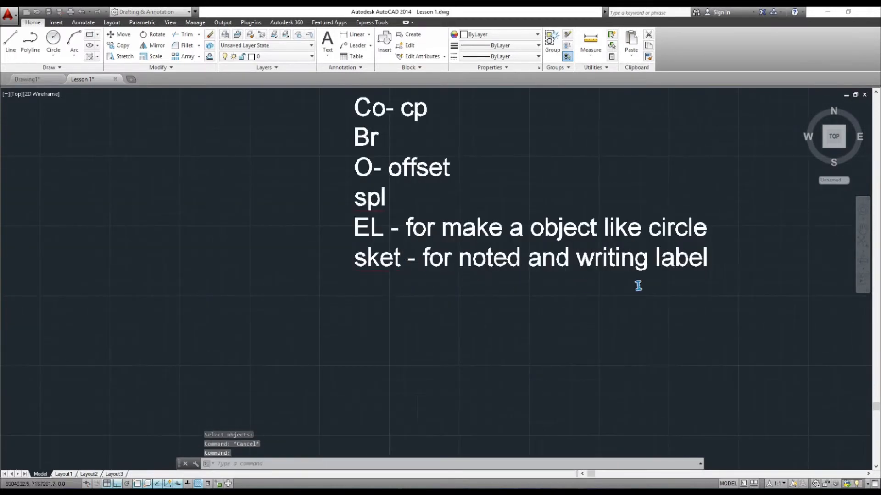
double_click(714, 257)
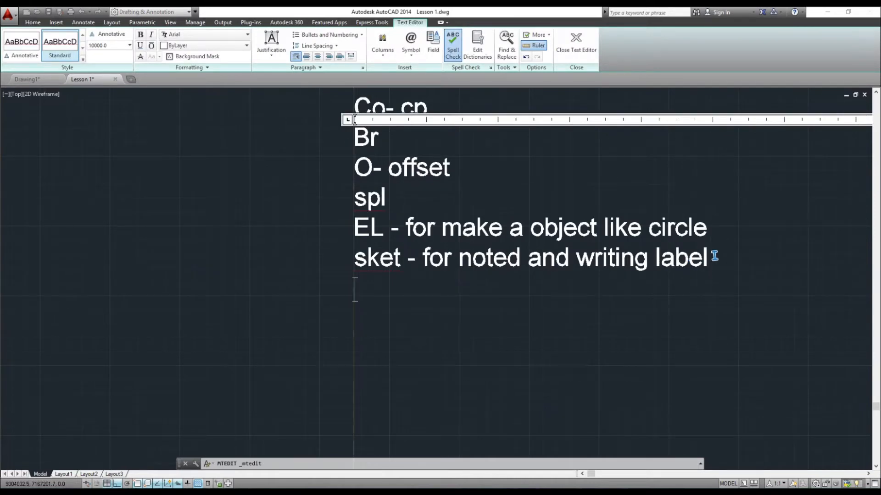
text(Do - donut)
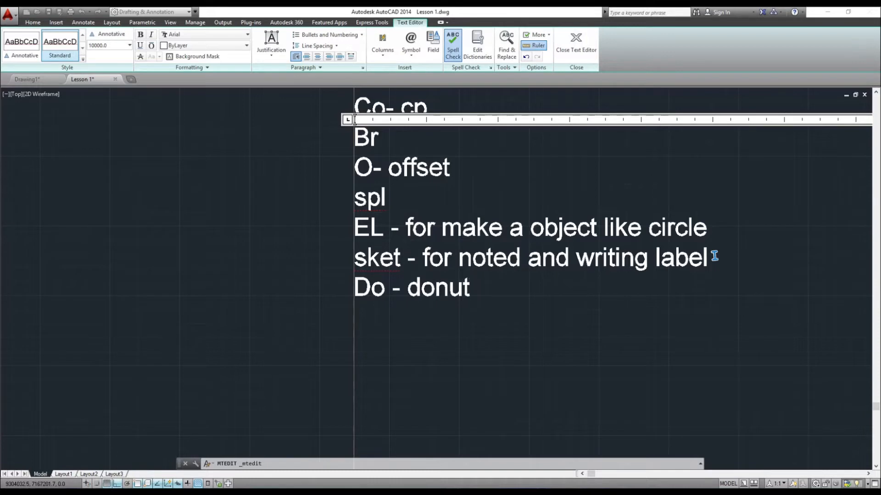
text( for make point like)
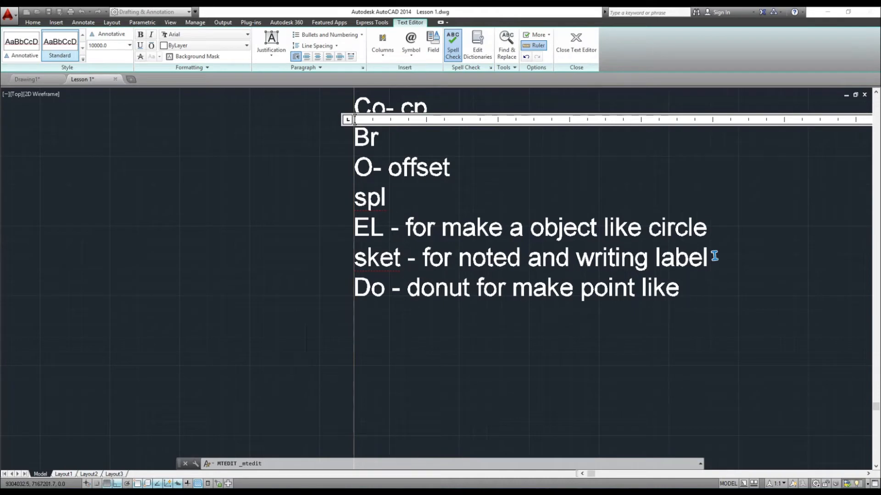
text(block)
key(Return)
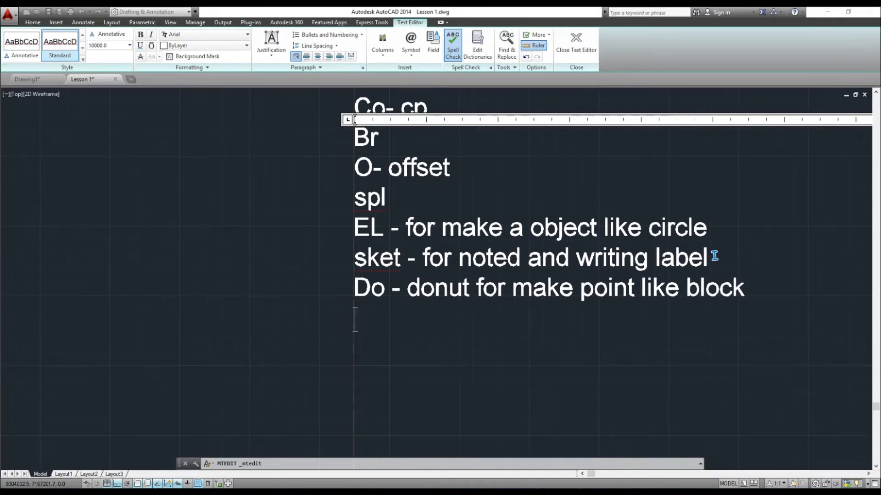
Step: Add the line "ex- extent for add more length without using command line" and finish editing the text
text(ex- ed)
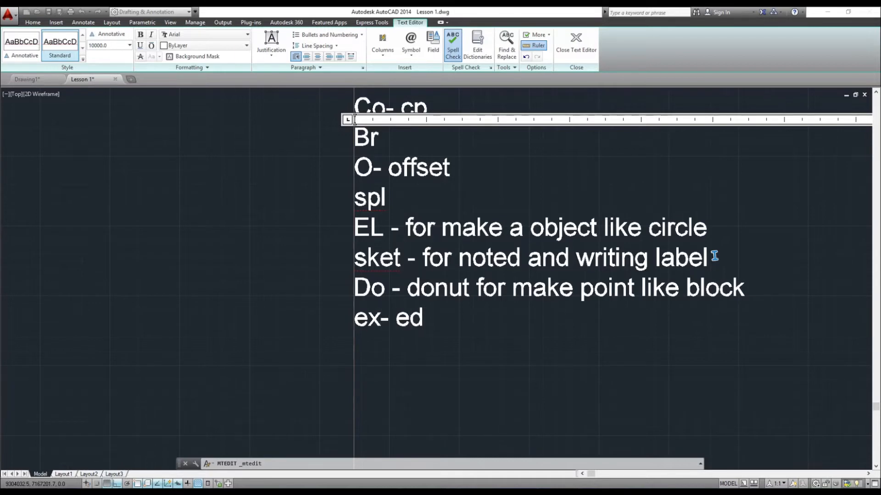
key(BackSpace)
text(xtent)
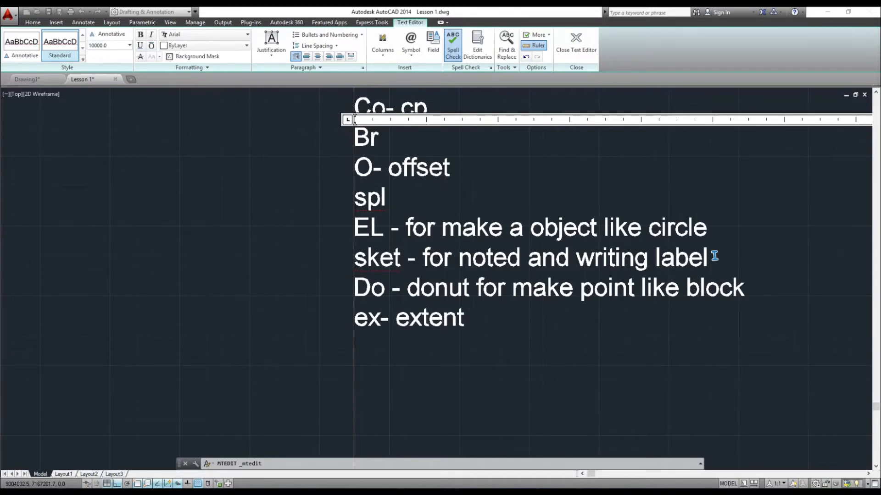
text( for)
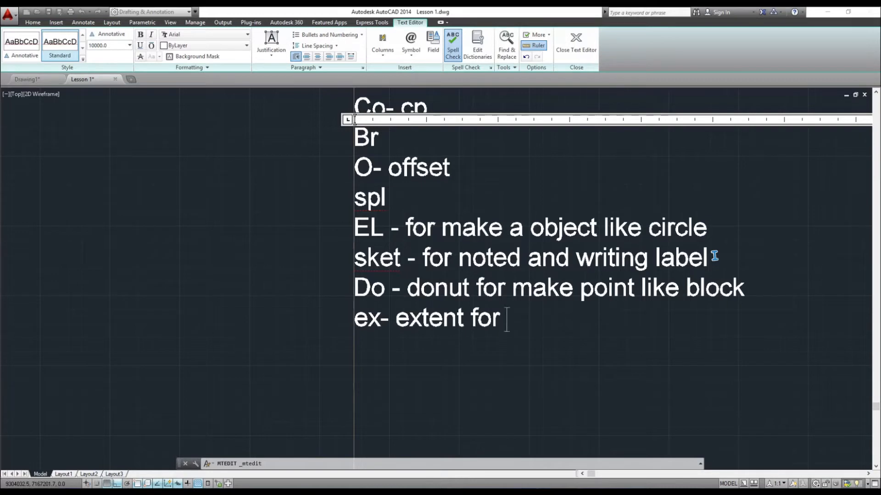
text(add more l)
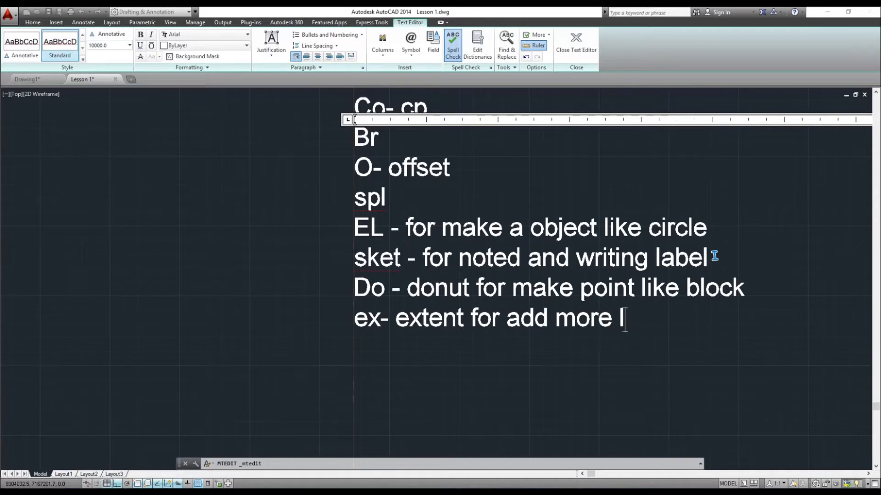
text(eng th wi)
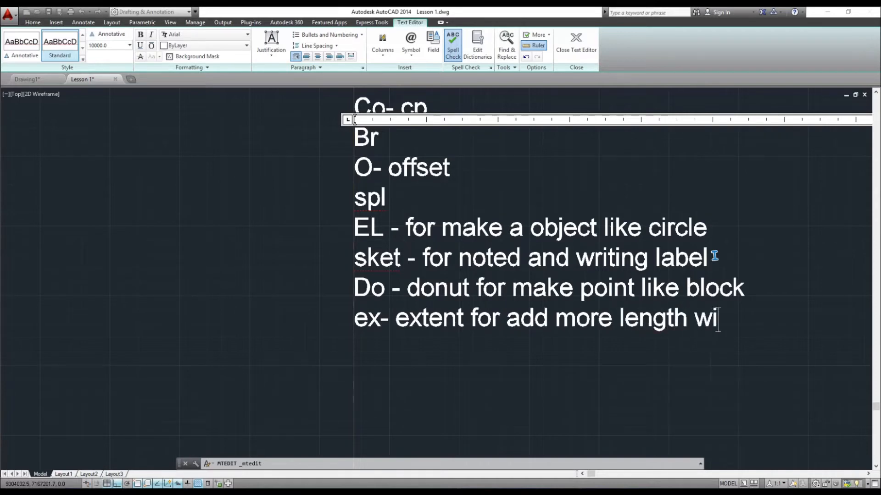
text(thout )
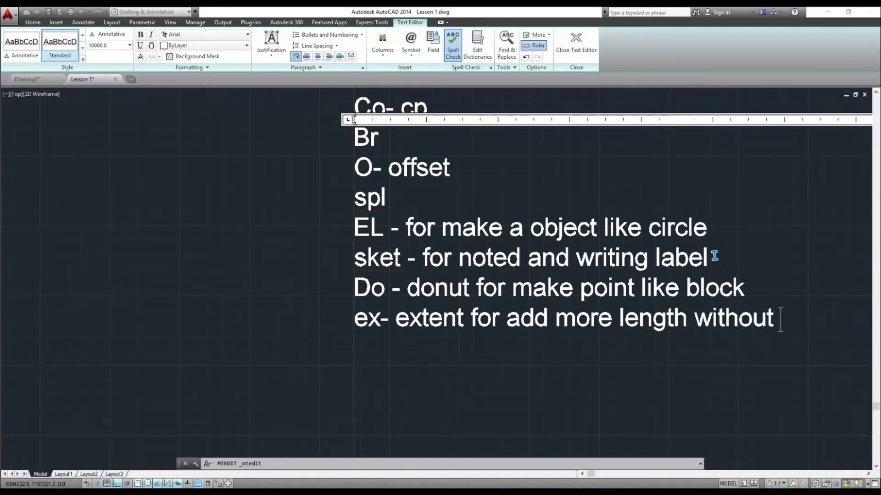
text(using command line)
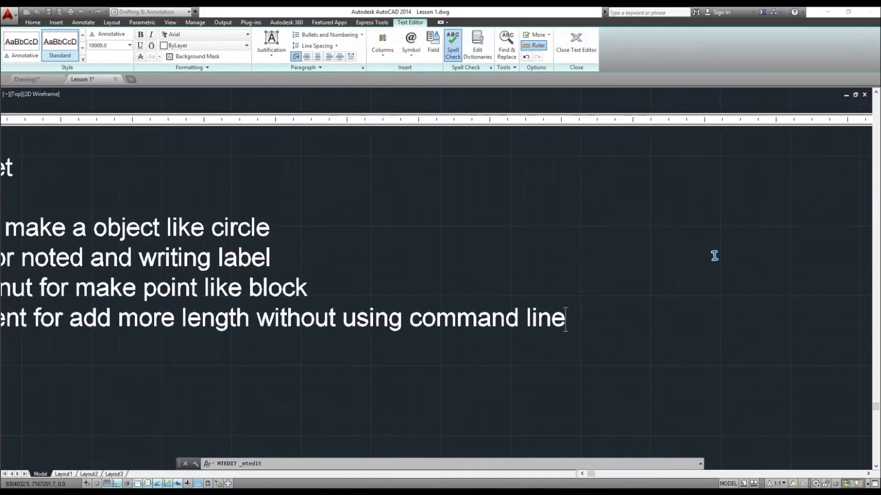
scroll(517, 304, down, 5)
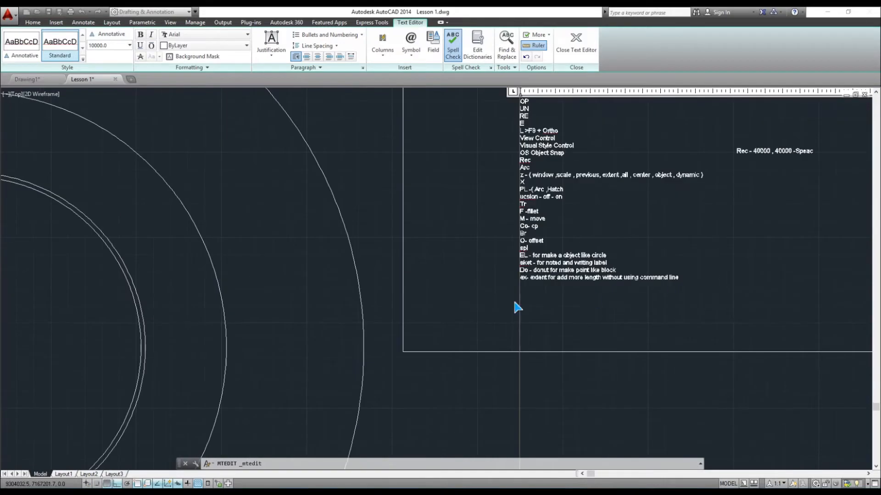
click(598, 264)
Step: Review the command list from the OP entry down to the ex entry
scroll(599, 263, down, 2)
scroll(598, 264, up, 6)
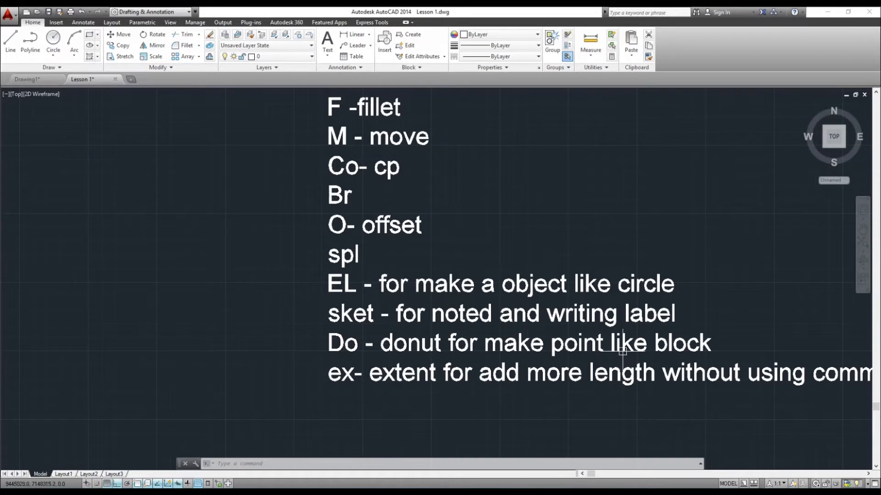
scroll(628, 330, down, 2)
mouse_move(637, 274)
middle_down()
mouse_move(534, 343)
mouse_move(509, 383)
middle_up()
mouse_move(394, 164)
middle_down()
mouse_move(406, 284)
mouse_move(451, 273)
middle_up()
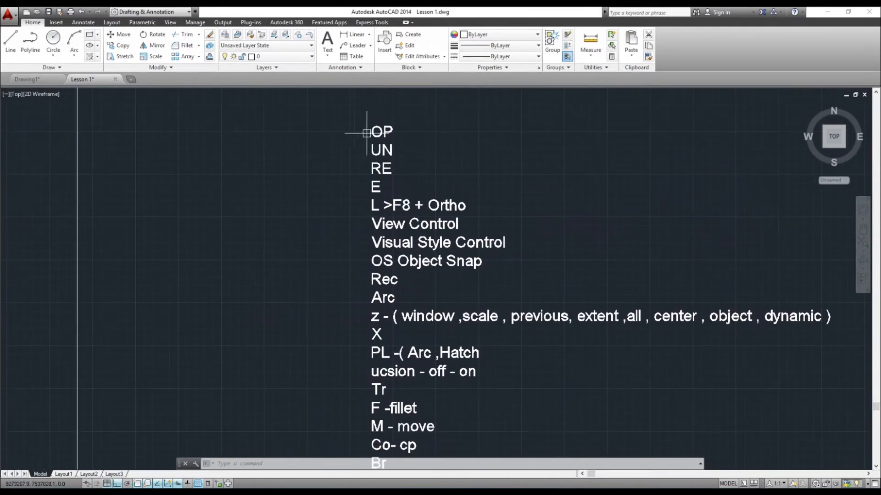
middle_drag(519, 290, 492, 288)
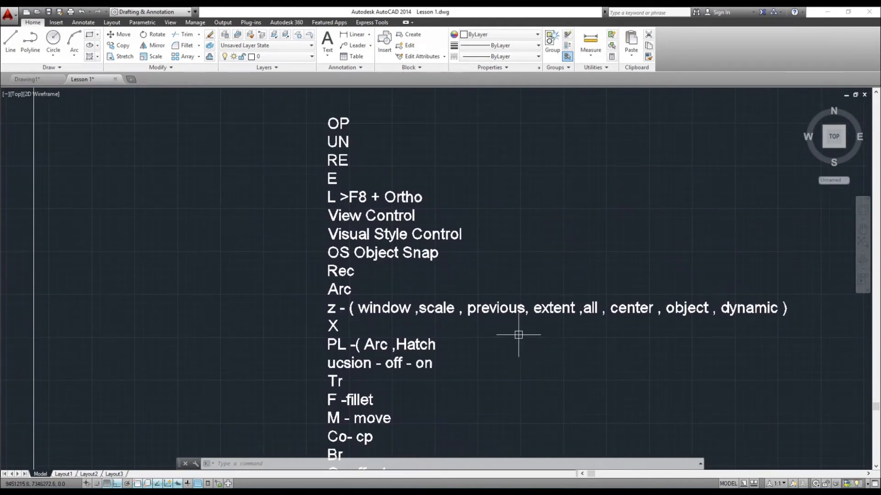
middle_drag(452, 275, 453, 268)
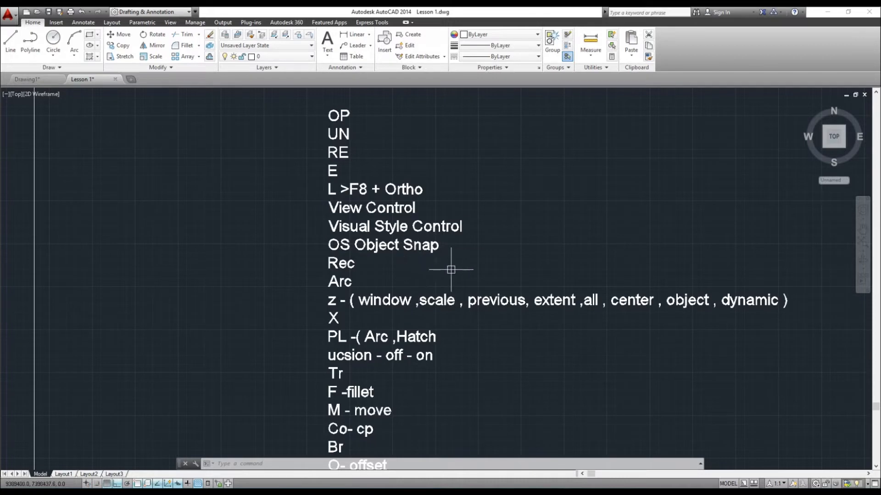
middle_drag(458, 304, 487, 264)
middle_drag(531, 301, 500, 253)
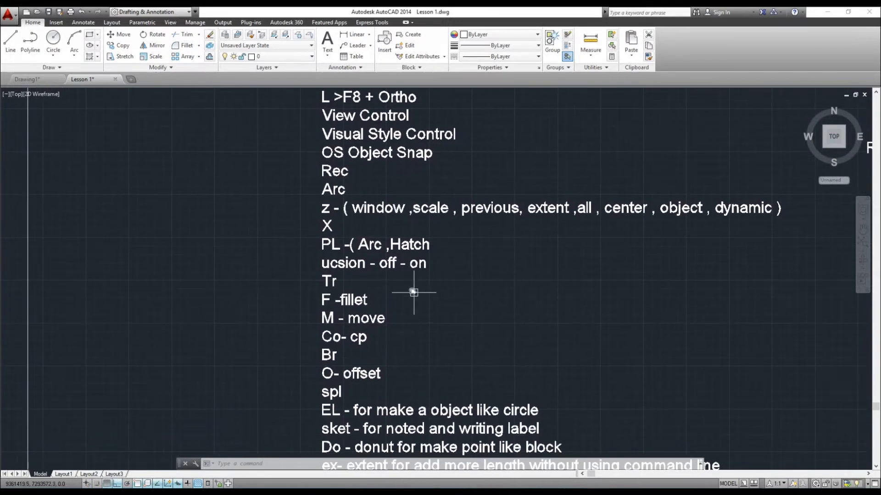
middle_drag(413, 291, 395, 247)
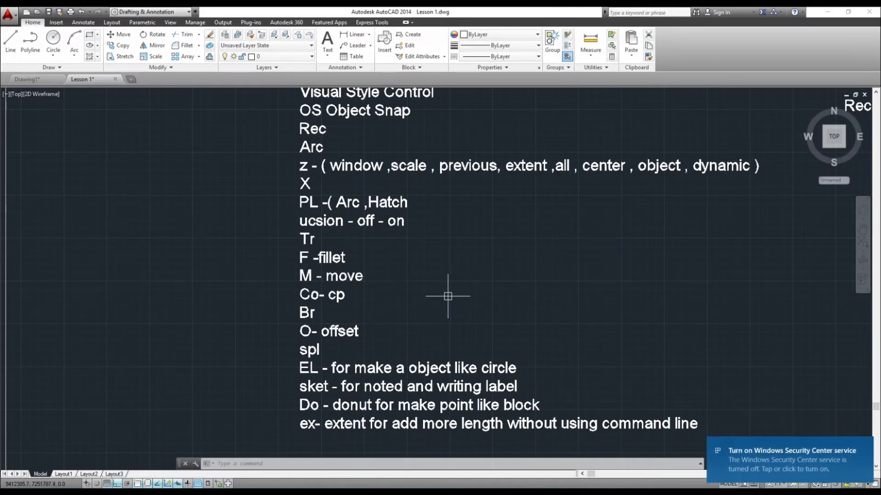
mouse_move(601, 324)
middle_down()
mouse_move(476, 288)
mouse_move(458, 292)
middle_up()
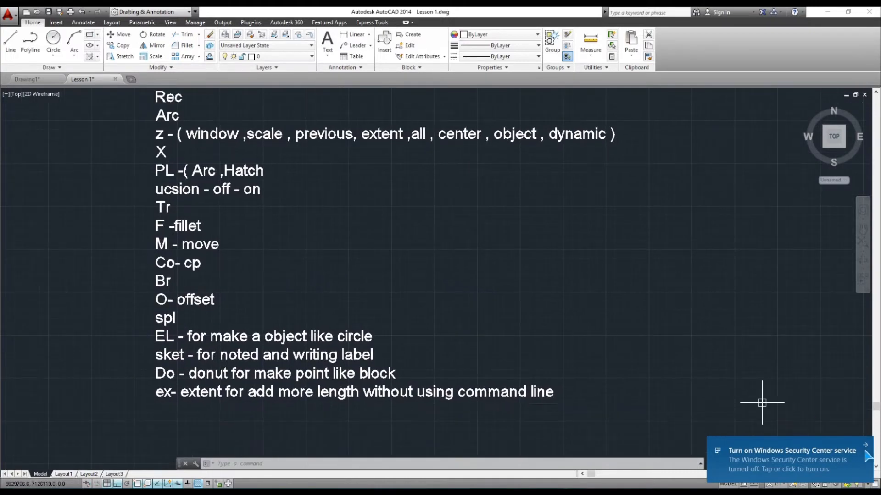
click(687, 280)
middle_drag(378, 224, 546, 308)
key(Escape)
key(Escape)
scroll(542, 297, down, 10)
scroll(499, 293, up, 12)
mouse_move(683, 353)
middle_down()
mouse_move(269, 287)
mouse_move(90, 185)
middle_up()
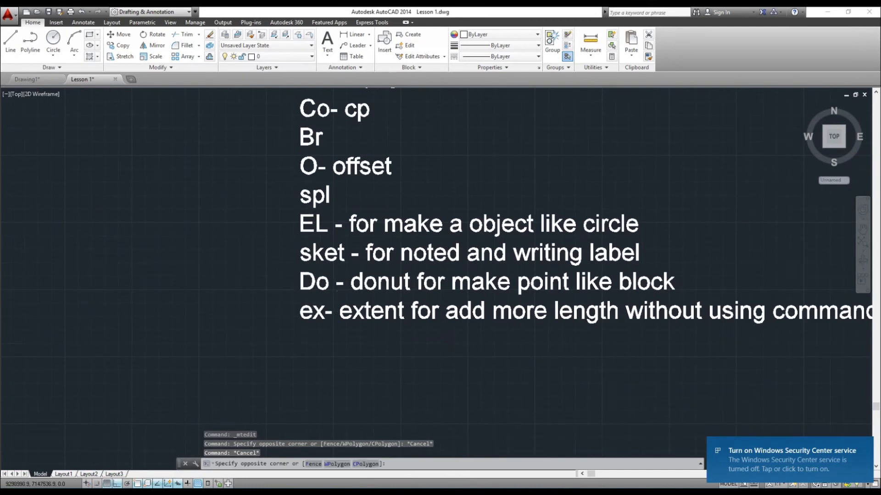
middle_drag(636, 388, 601, 254)
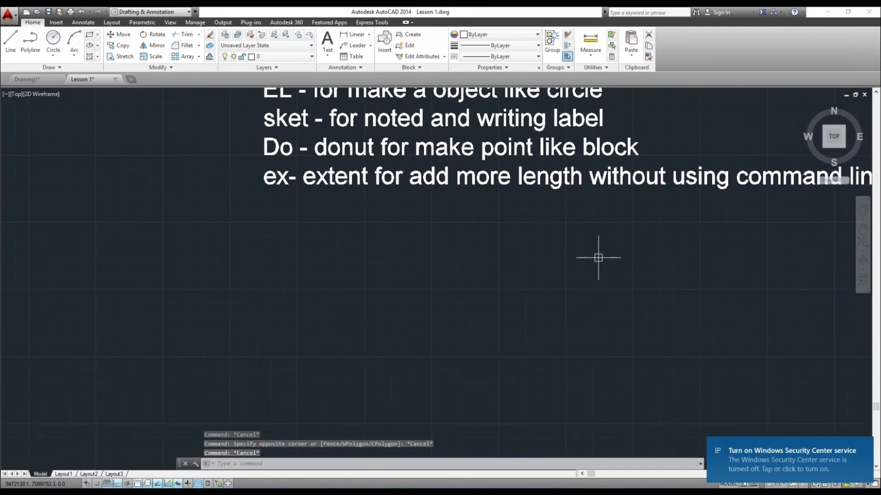
Step: Start a donut with an inside diameter of 20 and define its outside diameter by two points in the empty area below the drawings
scroll(597, 261, down, 5)
middle_drag(661, 442, 354, 189)
scroll(382, 263, down, 6)
middle_drag(426, 320, 712, 389)
middle_drag(580, 363, 223, 156)
middle_drag(384, 250, 415, 258)
scroll(415, 258, up, 3)
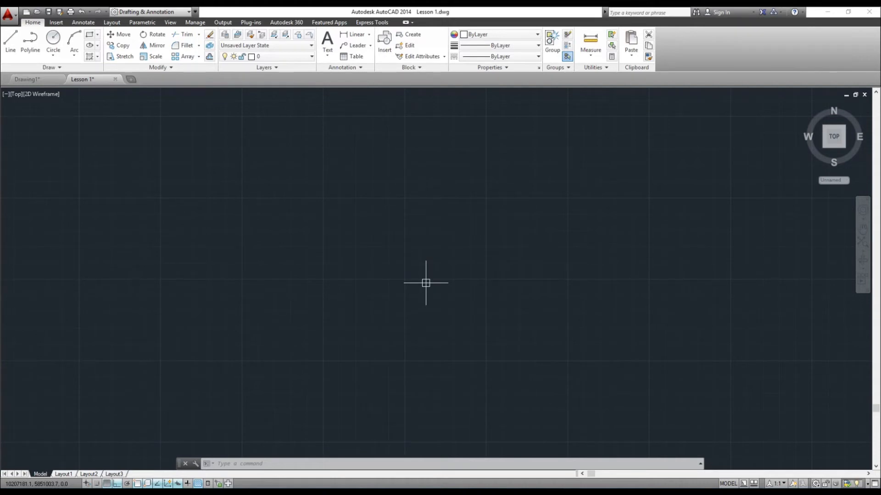
text(DO)
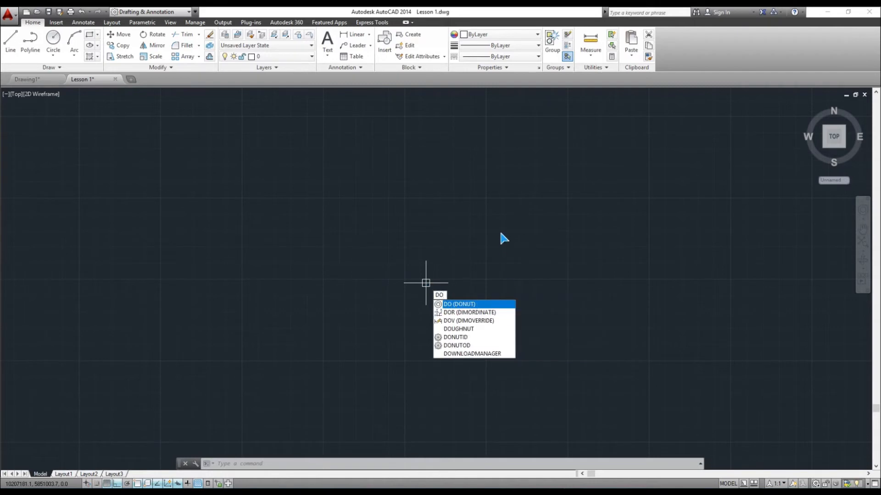
key(Return)
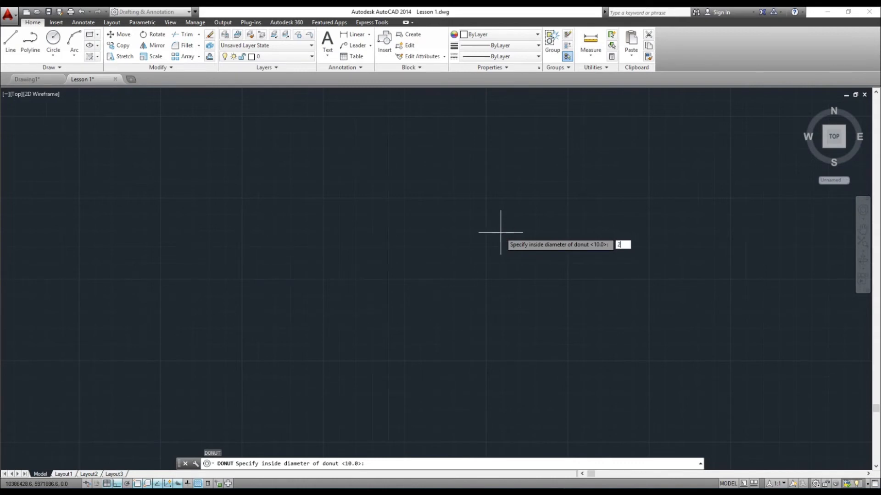
key(Return)
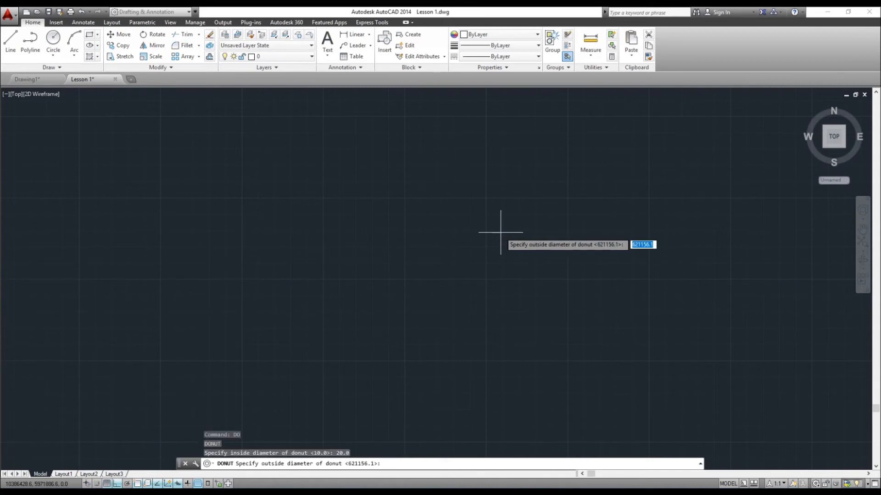
click(389, 205)
scroll(747, 242, down, 3)
middle_drag(711, 250, 482, 260)
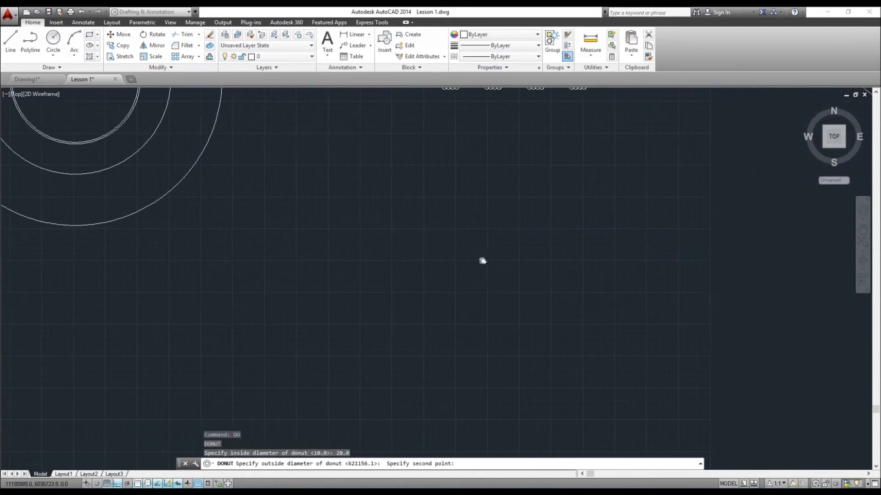
click(559, 245)
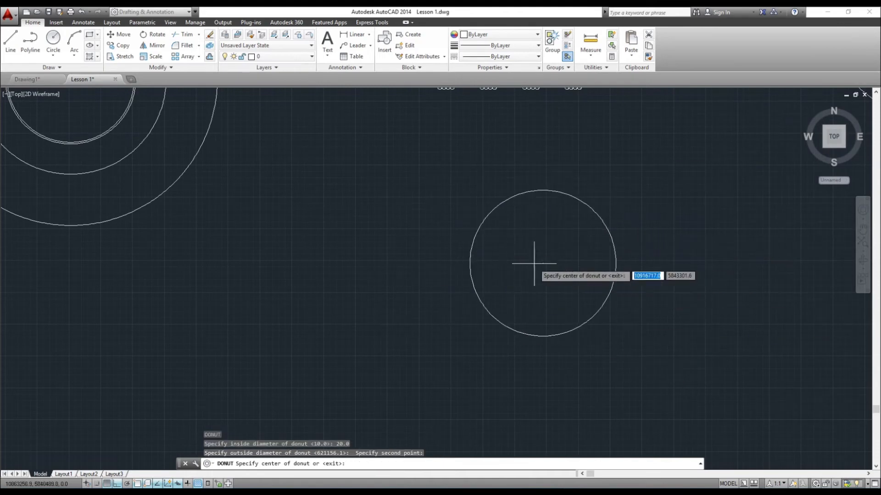
Step: Place eight donuts in two loose rows in the empty area below the drawings and finish the Donut command
middle_drag(563, 292, 431, 294)
click(383, 256)
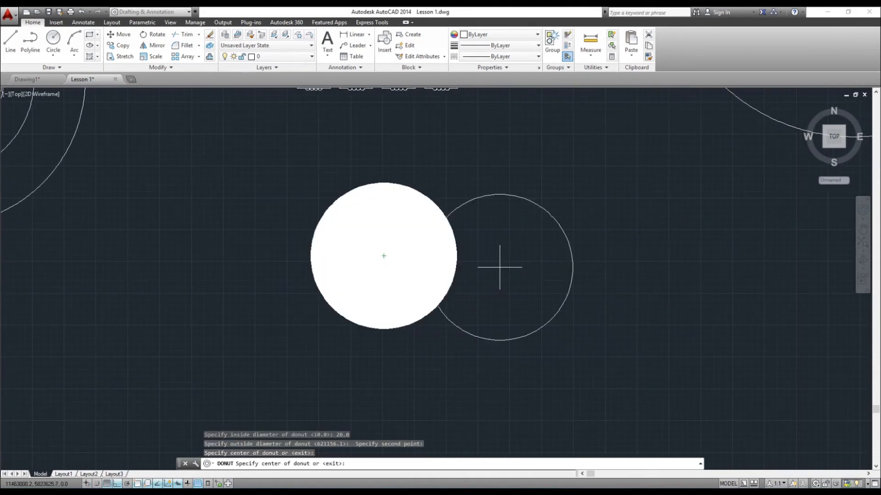
click(639, 255)
middle_drag(639, 255, 363, 268)
scroll(382, 274, down, 3)
click(460, 256)
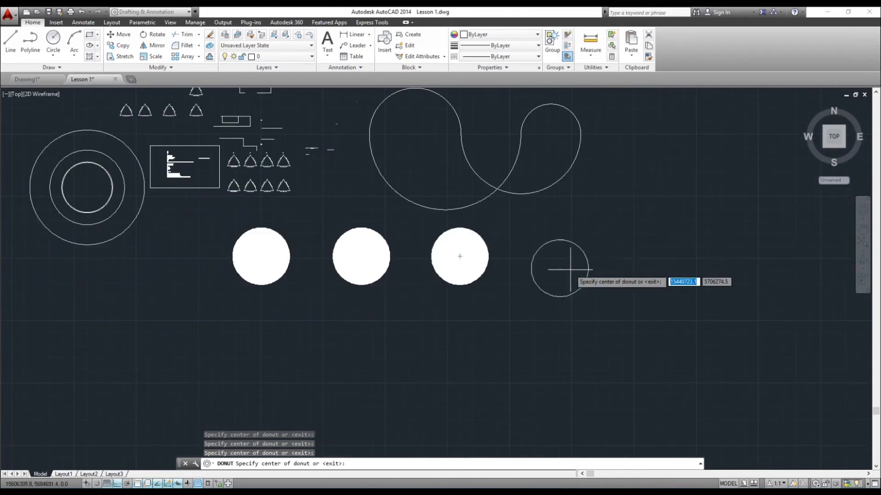
click(590, 246)
click(496, 352)
click(325, 371)
click(194, 359)
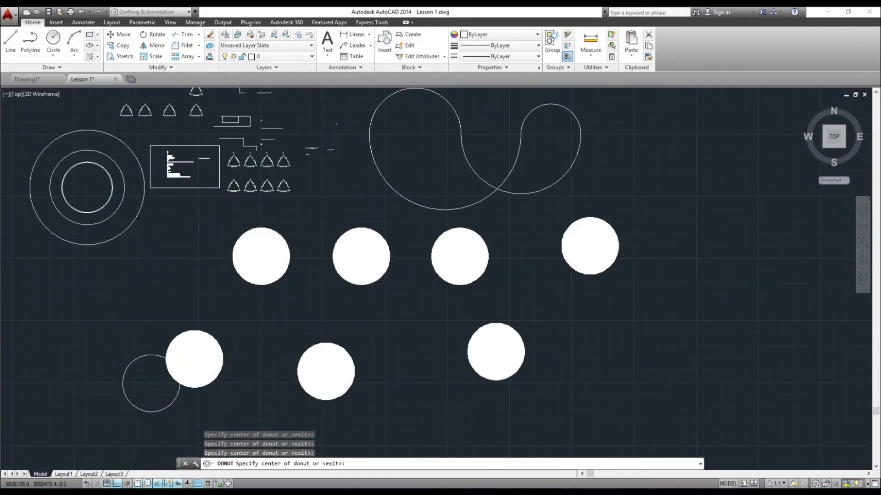
click(151, 384)
middle_drag(226, 359, 346, 335)
key(Return)
Step: Erase all eight donuts below the drawings with one crossing selection
text(e)
key(Return)
click(806, 191)
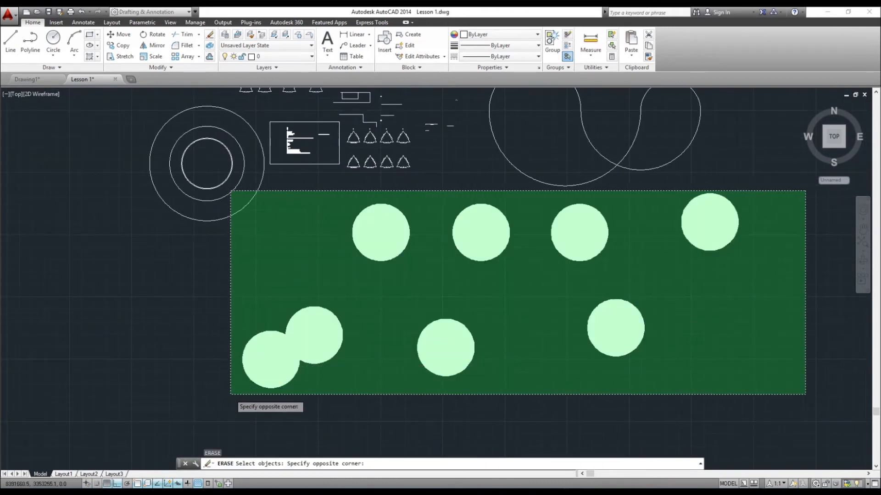
click(269, 393)
key(Return)
Step: Place three donuts below the drawings with inside diameter 1.0 and an outside diameter of about 1.5 million defined by two points
text(d)
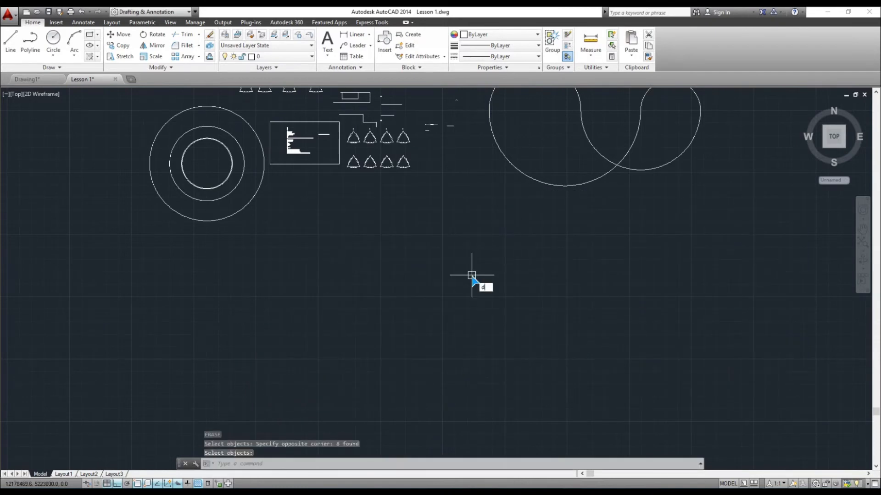
text(o)
key(Return)
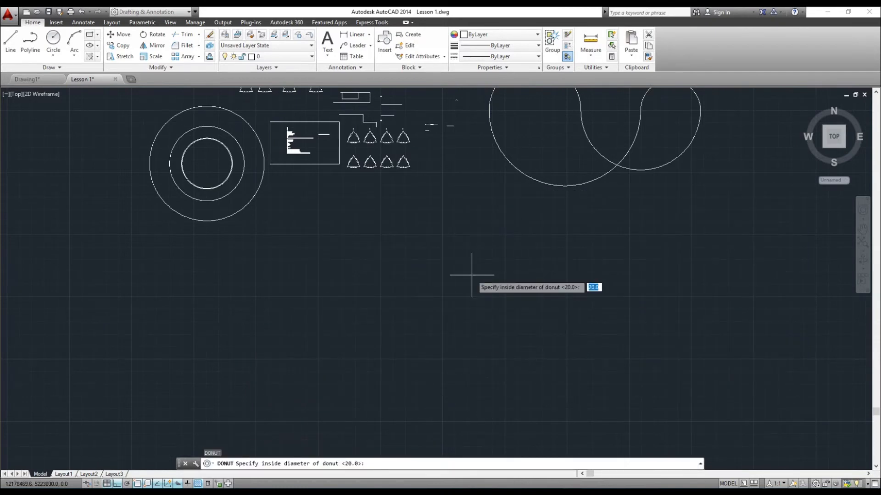
text(1.0)
key(Return)
click(409, 256)
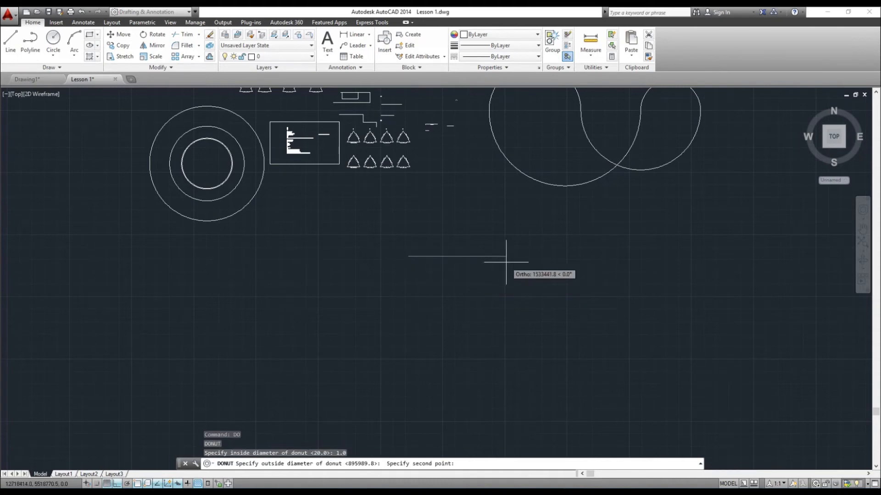
click(508, 261)
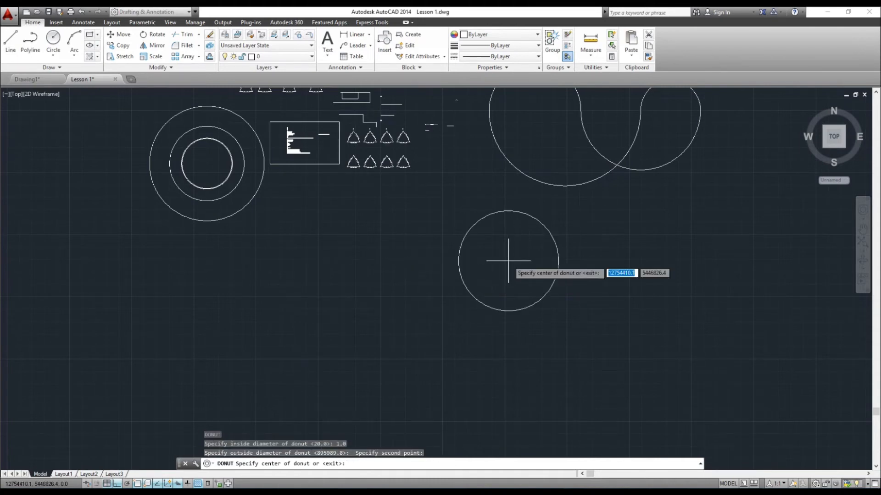
click(520, 296)
click(701, 309)
click(628, 407)
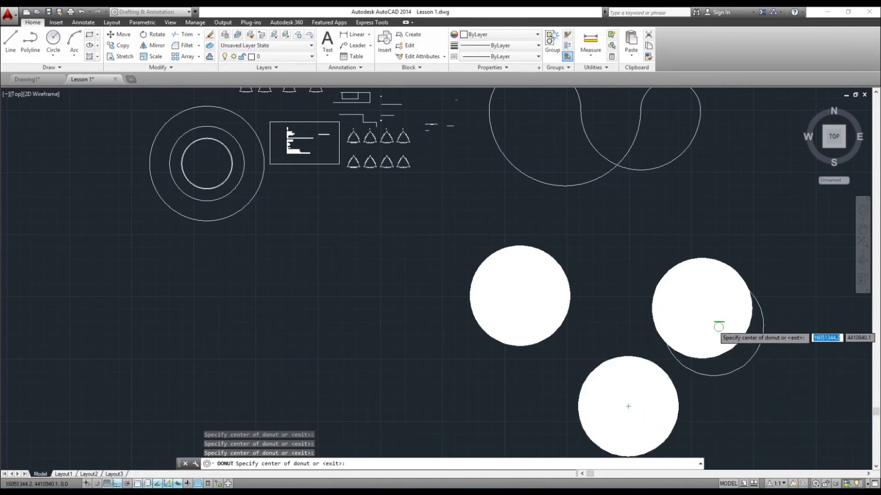
key(Return)
Step: Erase the three donuts with a crossing selection
middle_drag(755, 350, 639, 284)
text(e)
key(Return)
click(642, 186)
click(303, 364)
key(Return)
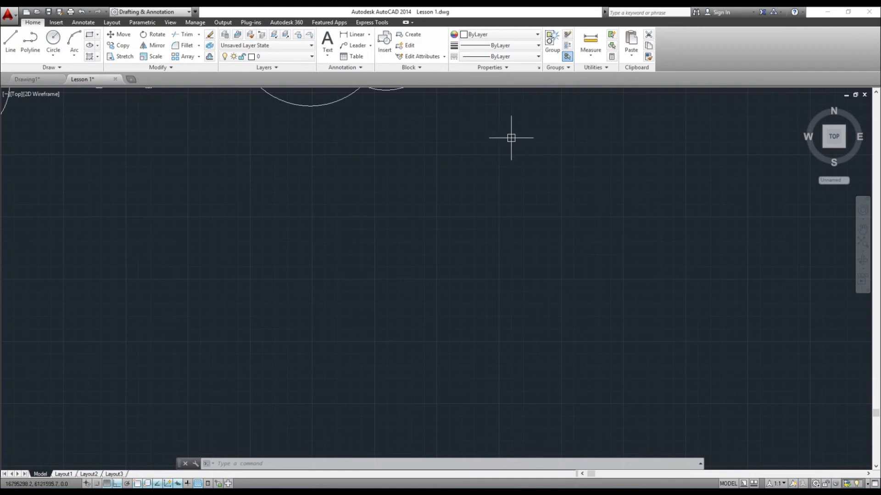
scroll(448, 197, down, 3)
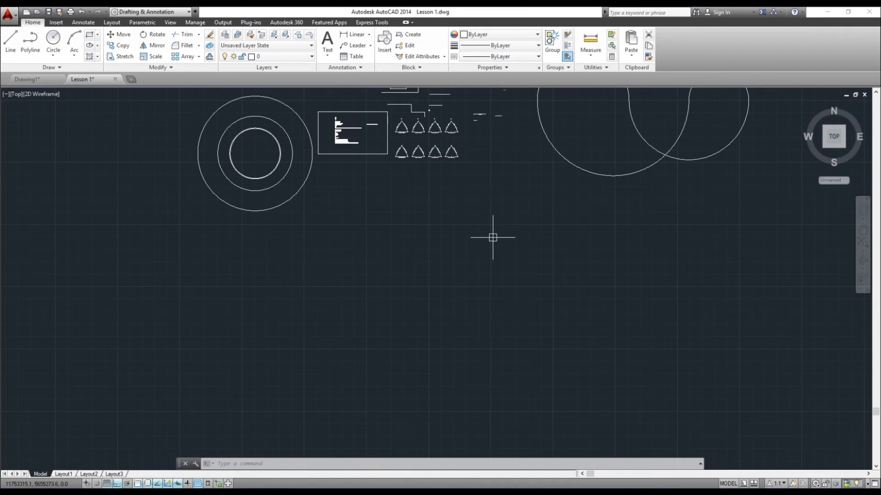
text(onut)
key(Return)
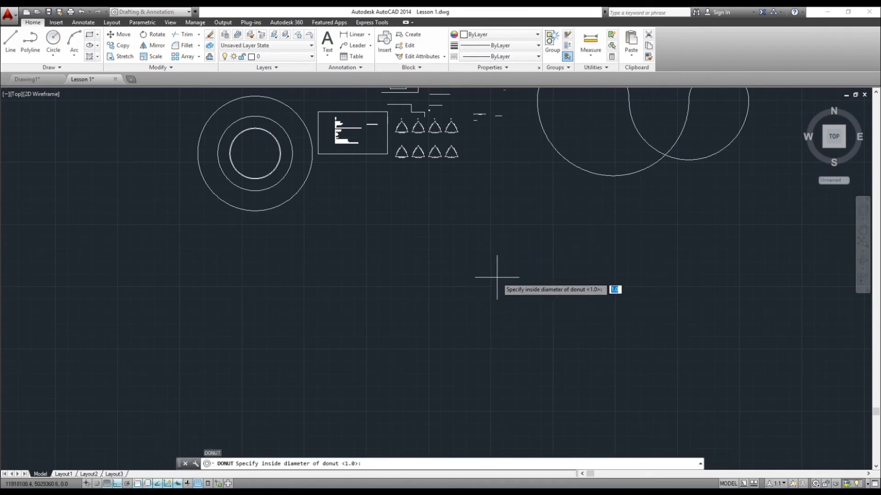
key(Escape)
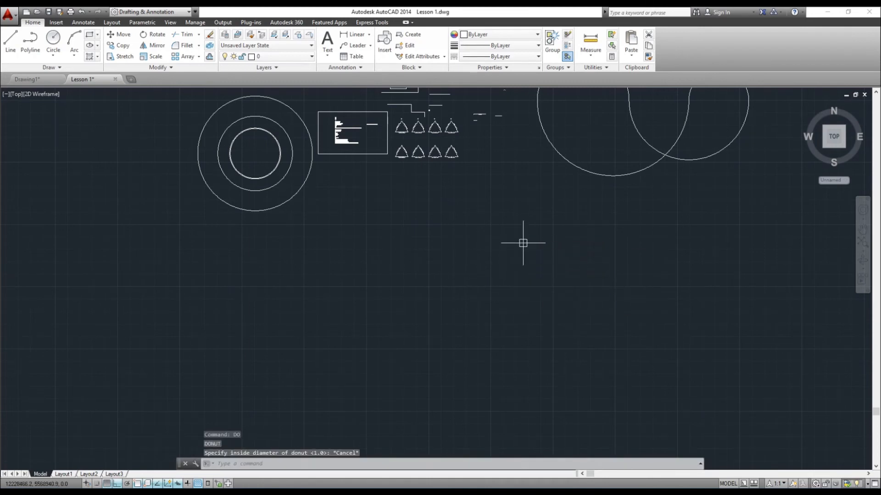
scroll(343, 287, up, 4)
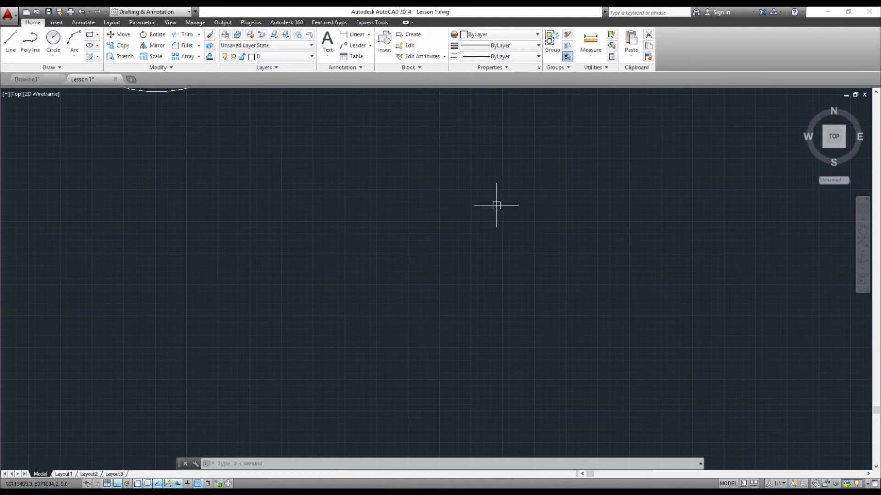
scroll(466, 334, down, 4)
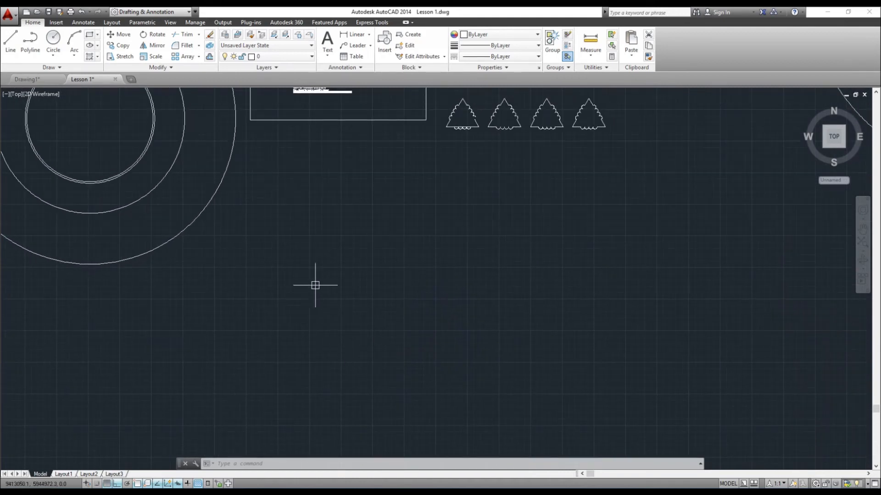
Step: Draw a horizontal line in the empty area and a separate vertical line some distance beyond its right end
scroll(333, 262, up, 4)
key(Return)
click(268, 255)
click(531, 276)
key(Escape)
middle_drag(742, 336, 524, 349)
key(Return)
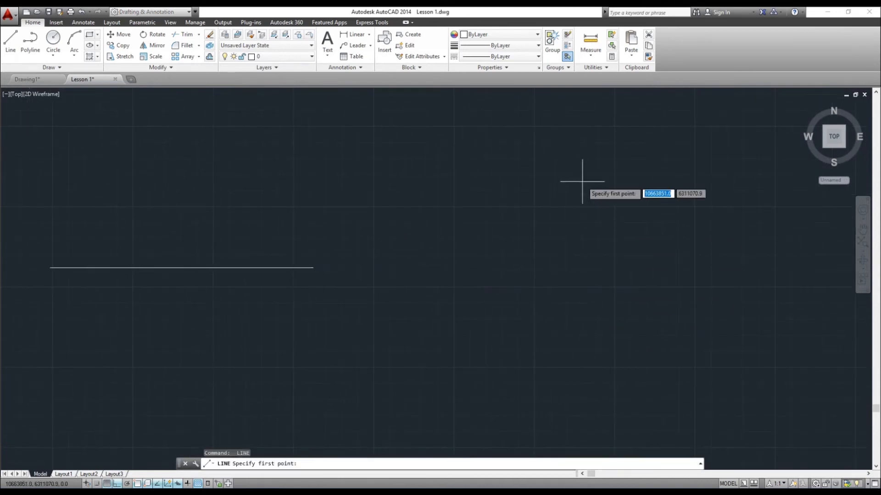
click(583, 175)
click(571, 399)
key(Escape)
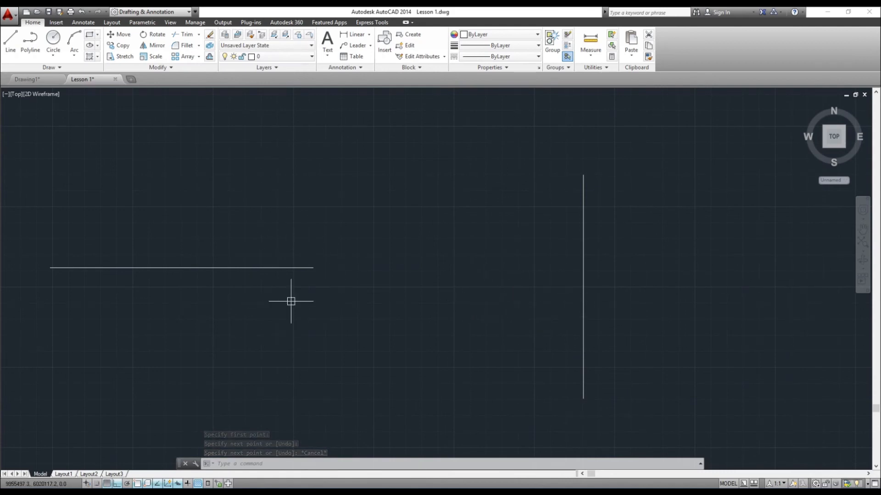
click(308, 252)
click(287, 312)
click(651, 232)
click(556, 326)
key(Escape)
Step: Extend the right end of the horizontal line to the vertical line, using the vertical line as the boundary edge
middle_drag(521, 344, 694, 350)
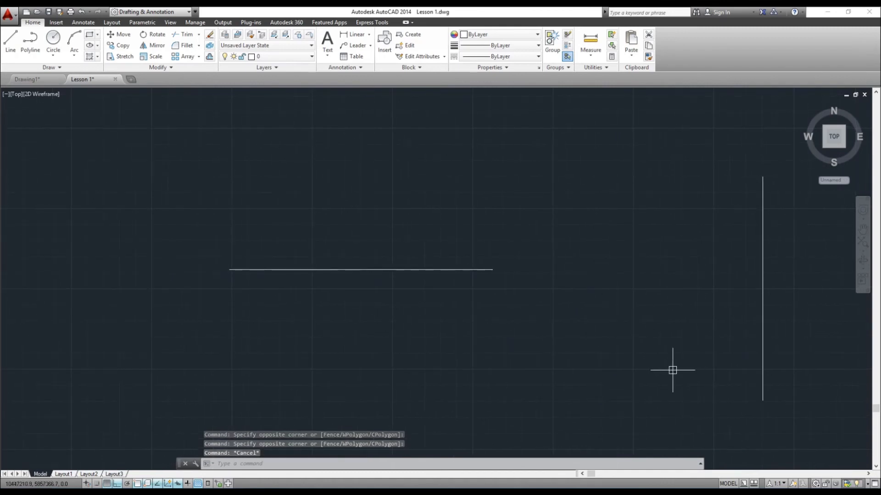
text(ex)
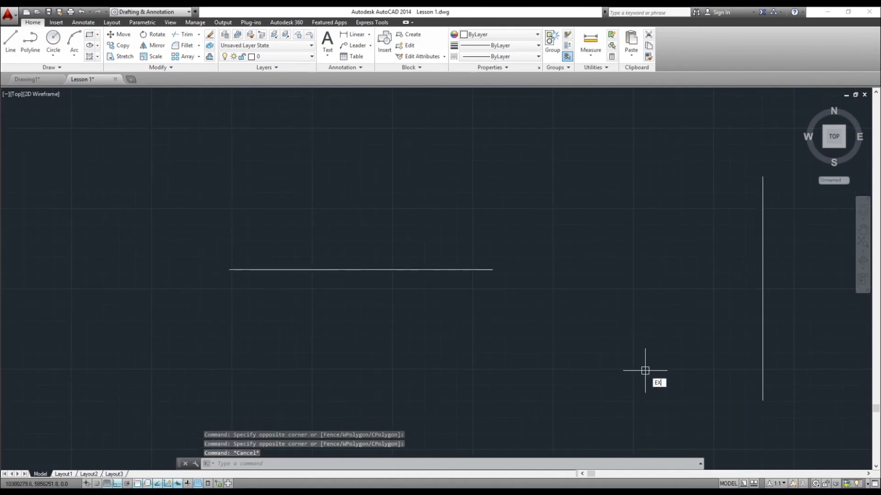
key(Return)
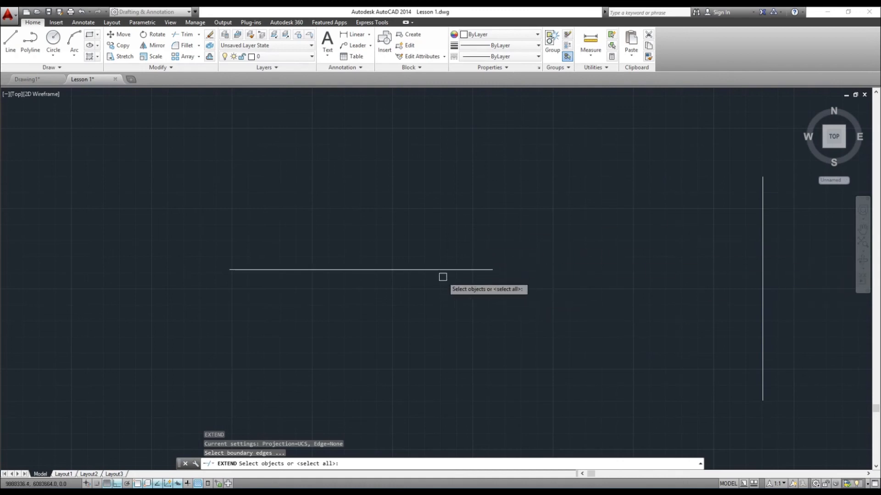
click(763, 283)
key(Return)
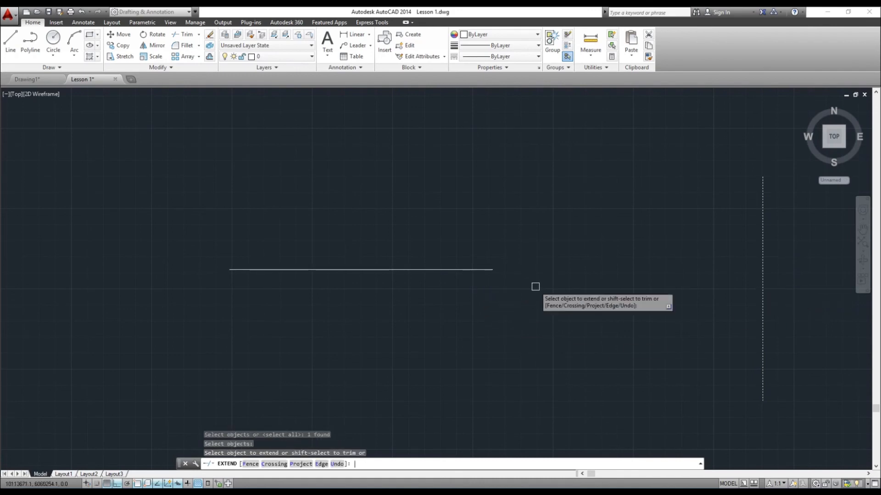
click(477, 270)
scroll(584, 310, down, 2)
scroll(577, 321, down, 2)
key(Return)
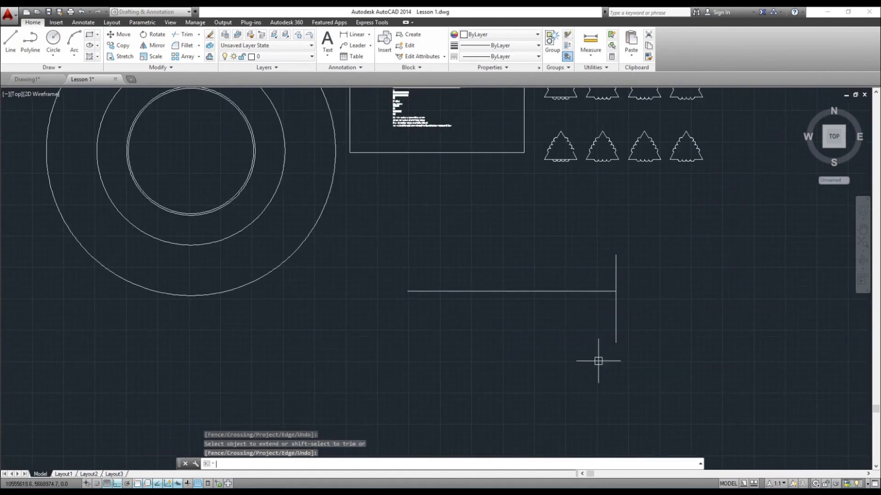
Step: Draw a second horizontal line below the first pair and a separate vertical line spaced to the right of it
scroll(597, 359, up, 2)
mouse_move(601, 354)
middle_down()
mouse_move(595, 338)
mouse_move(582, 337)
middle_up()
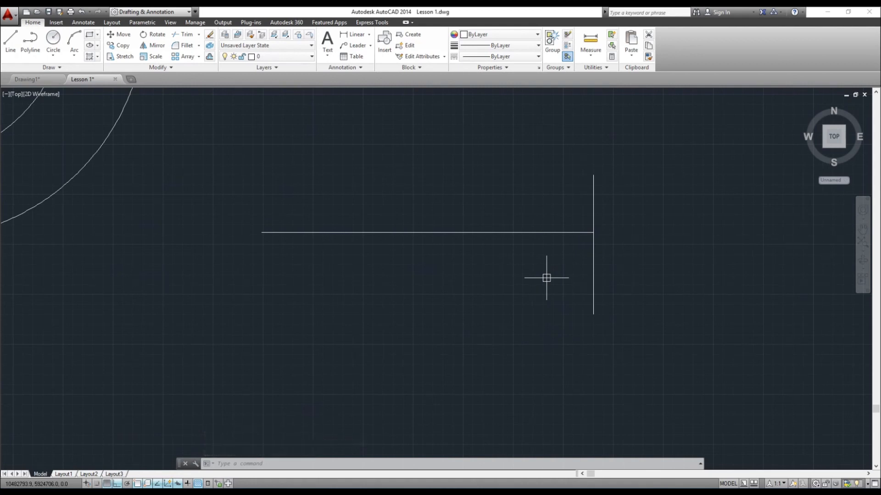
middle_drag(497, 360, 520, 312)
key(Return)
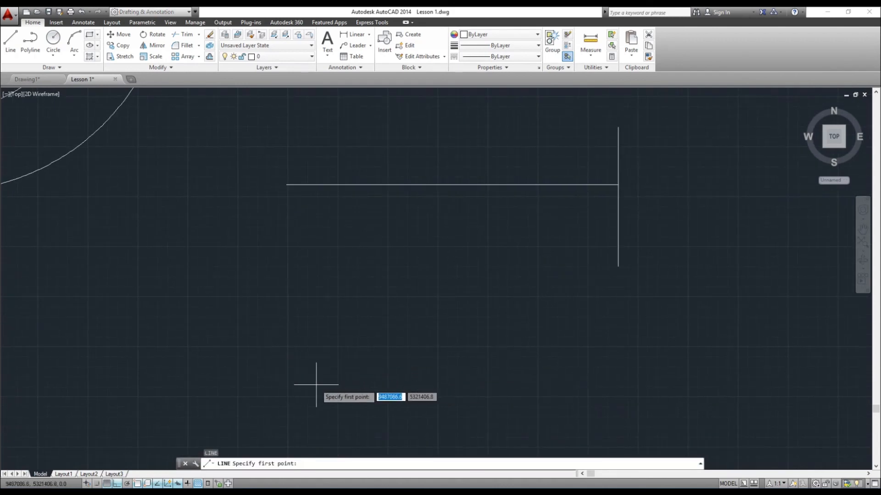
middle_drag(445, 389, 445, 291)
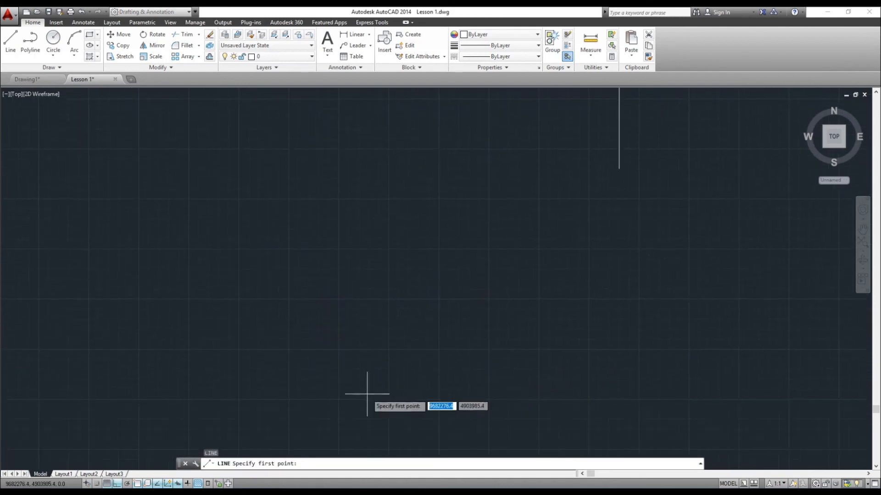
click(321, 392)
click(512, 391)
key(Return)
key(Return)
click(629, 278)
middle_drag(651, 356, 512, 275)
click(513, 398)
key(Escape)
Step: Extend the second horizontal line to meet the second vertical line as its boundary edge
scroll(508, 340, up, 2)
text(ex)
key(Return)
click(553, 331)
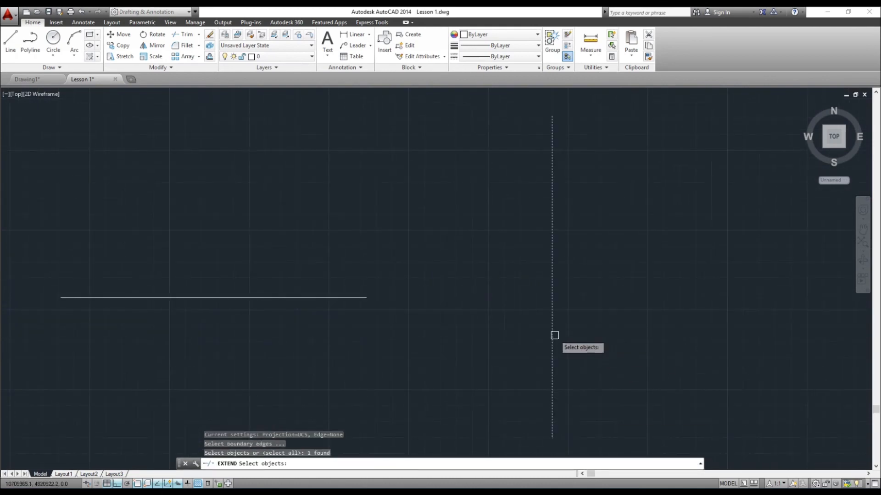
key(Return)
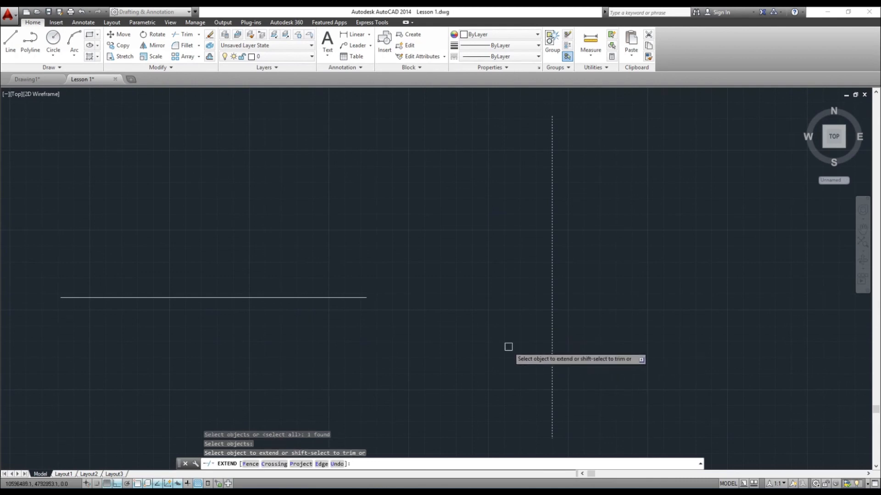
click(334, 298)
key(Return)
scroll(491, 308, down, 2)
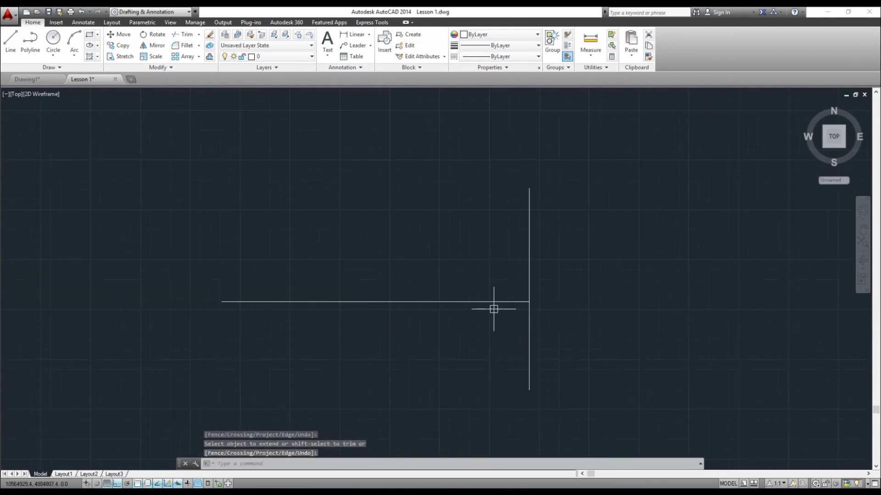